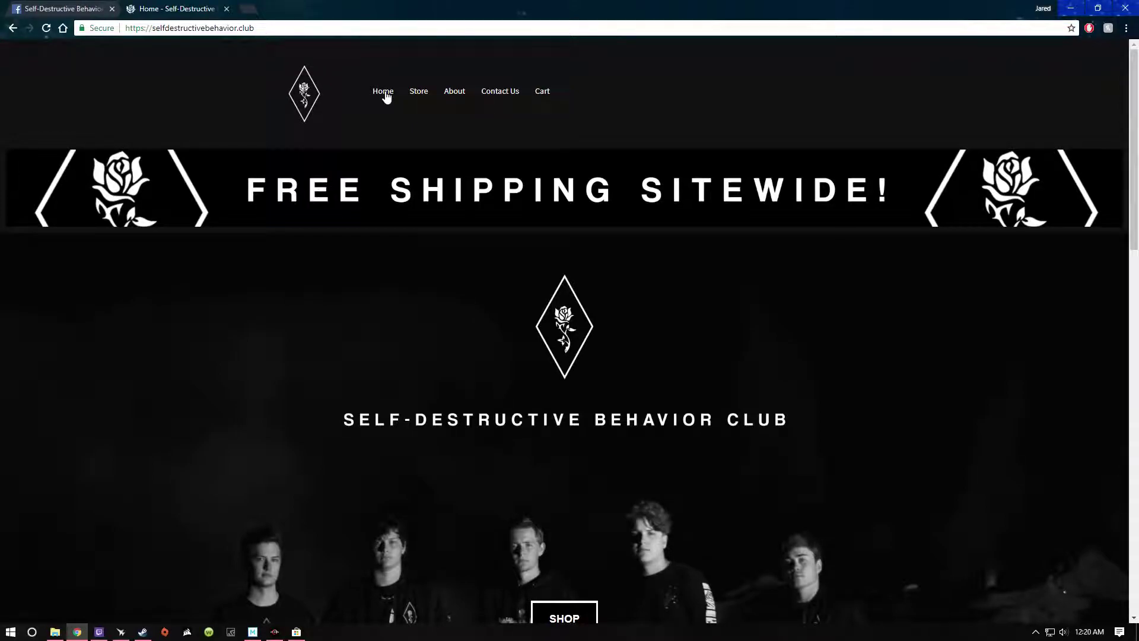
pyautogui.scroll(-1, 579, 228)
pyautogui.scroll(-1, 579, 228)
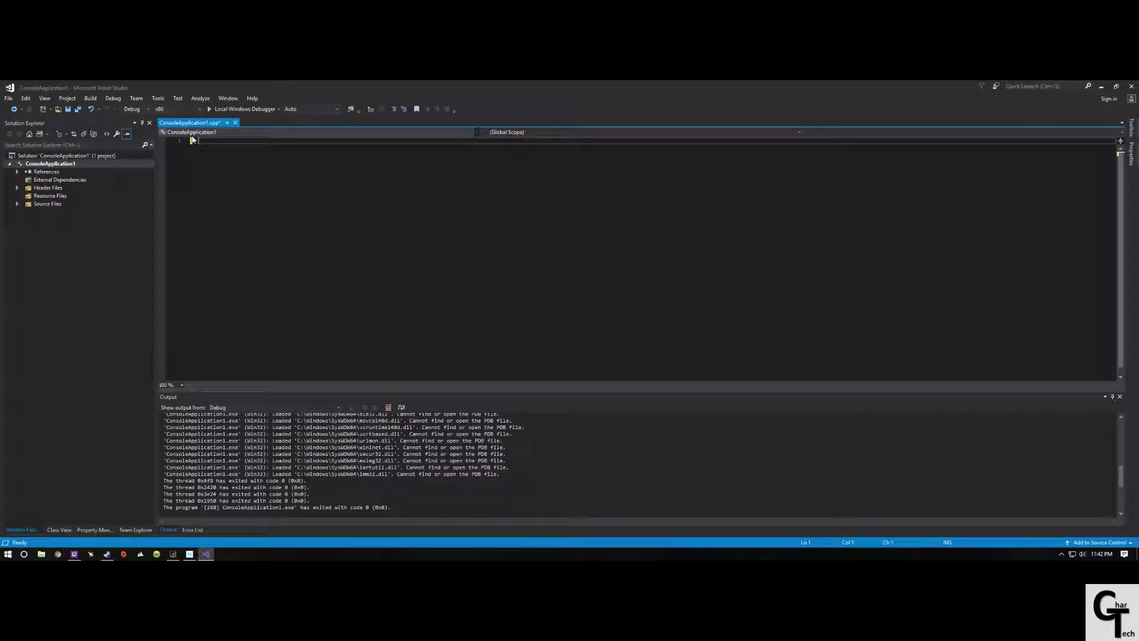
pyautogui.write('#inc')
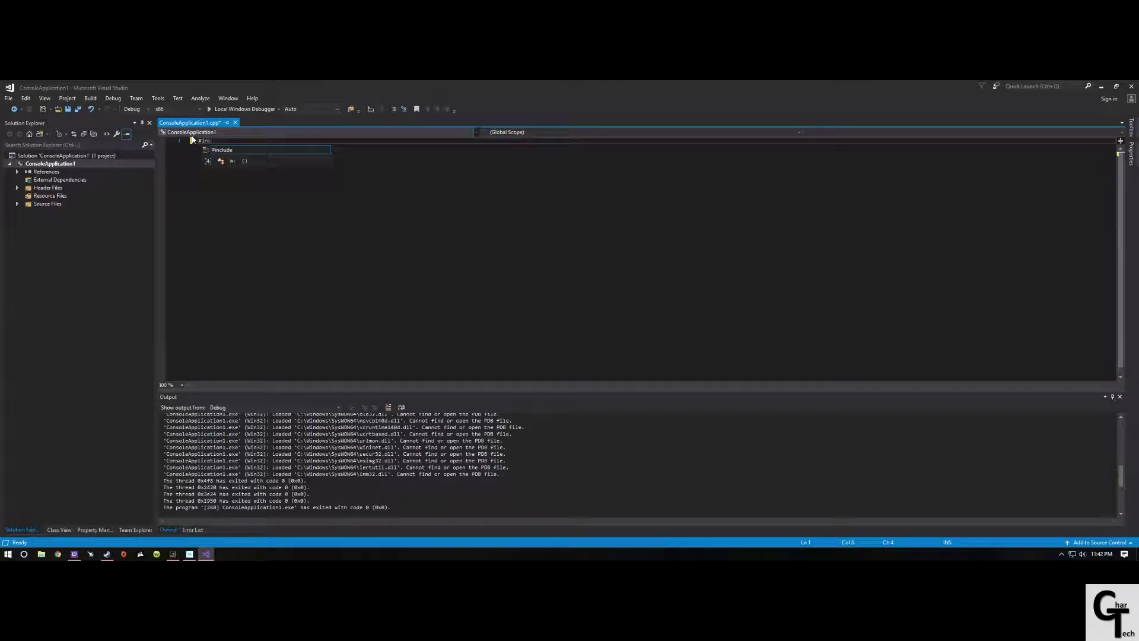
pyautogui.write('lude')
# Write the #include lines for "pch.h", <iostream> and <fstream> at the top of ConsoleApplication1.cpp.
pyautogui.press('Escape')
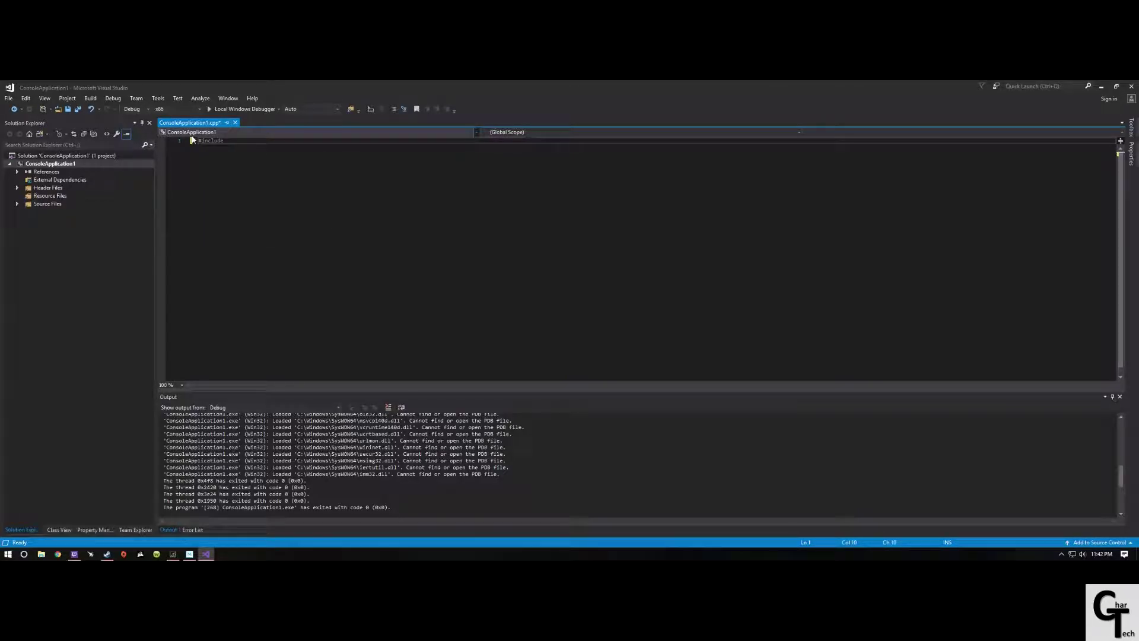
pyautogui.write('"pch.h')
pyautogui.press('Escape')
pyautogui.press('Return')
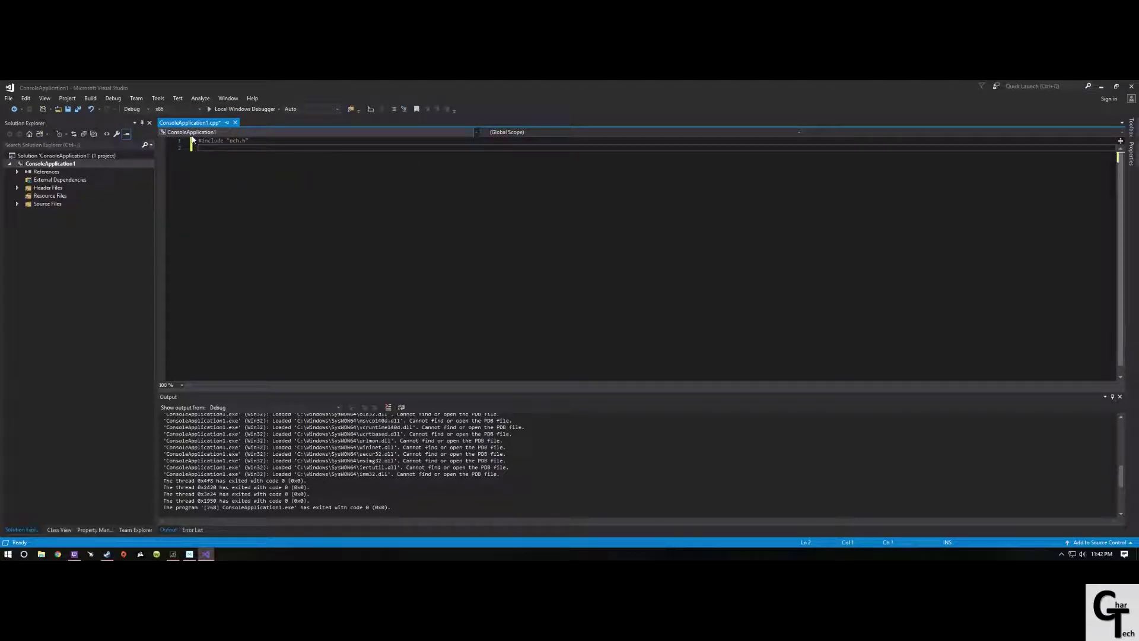
pyautogui.write('#include ')
pyautogui.write('<i')
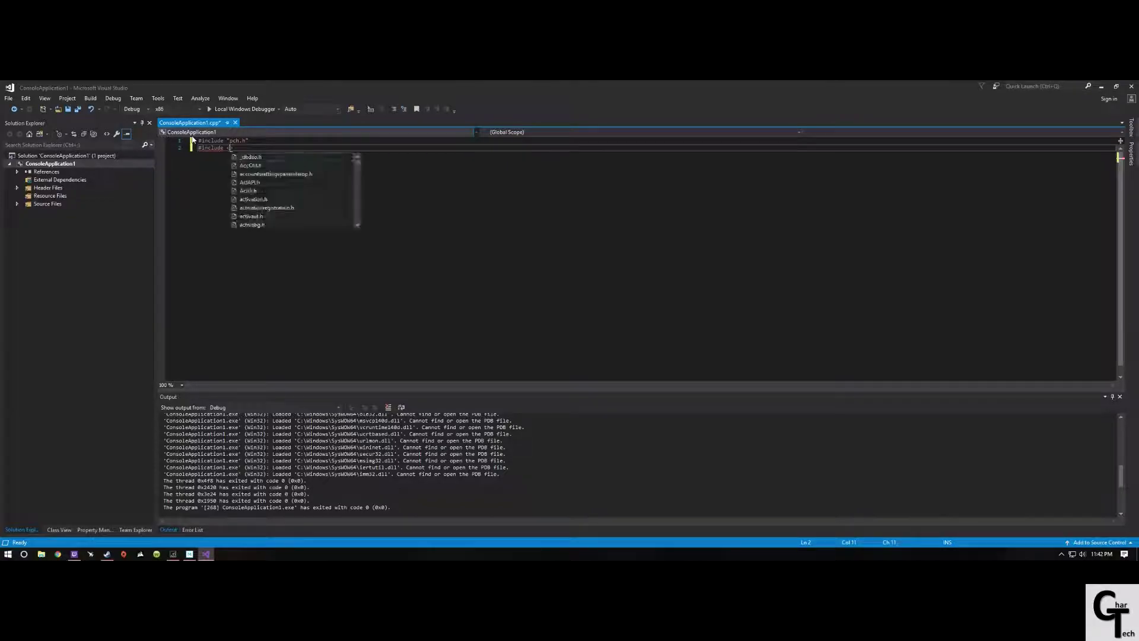
pyautogui.write('ost')
pyautogui.press('Tab')
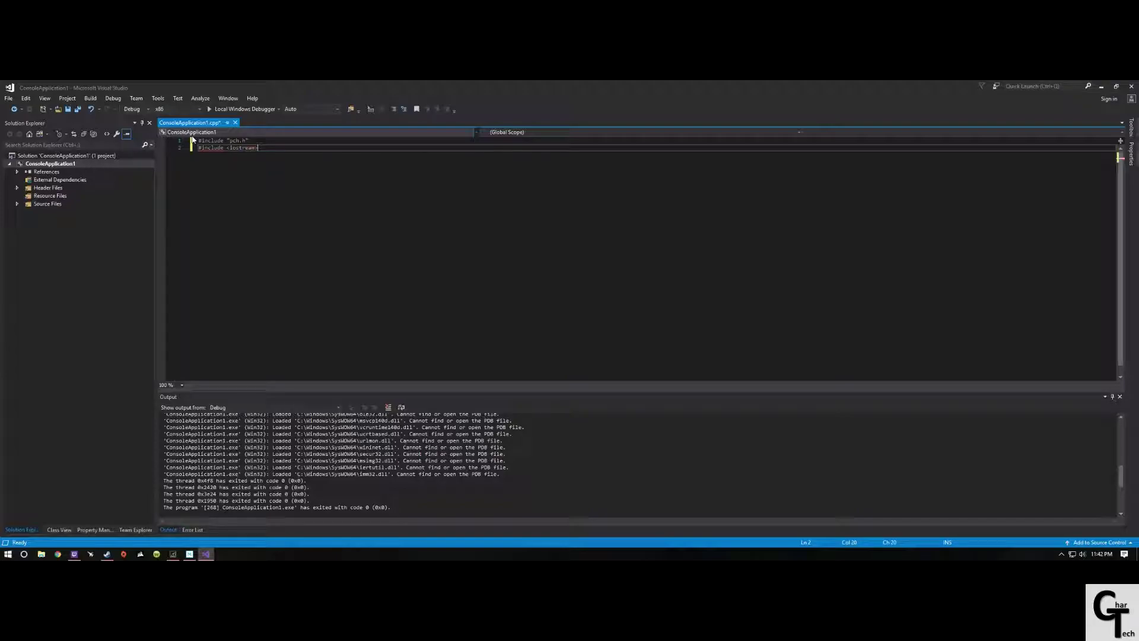
pyautogui.press('Return')
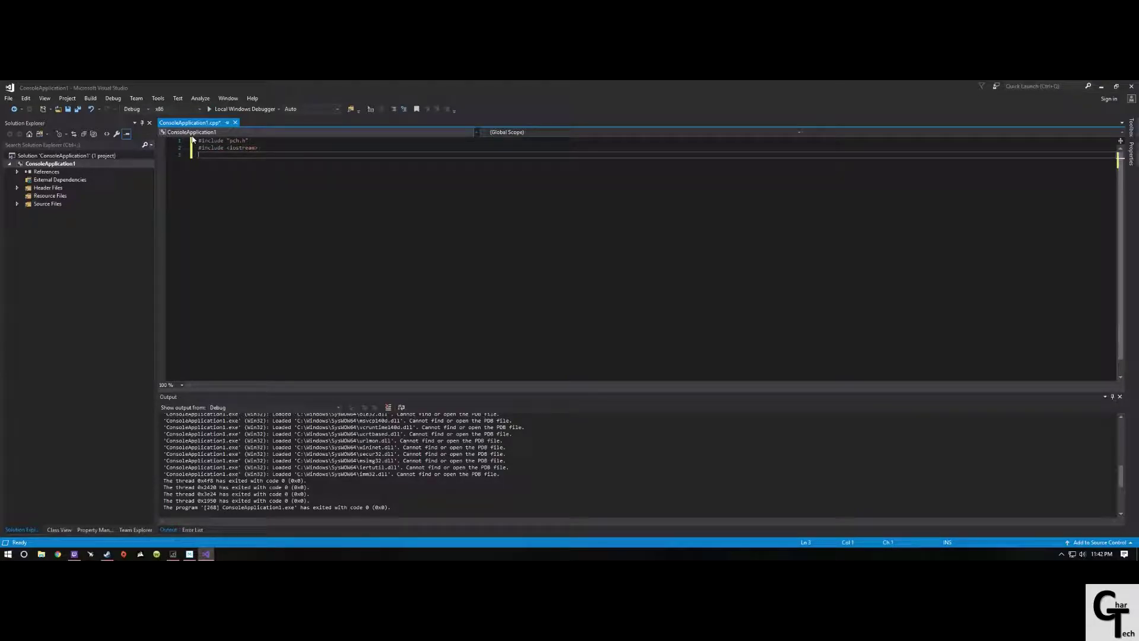
pyautogui.write('u')
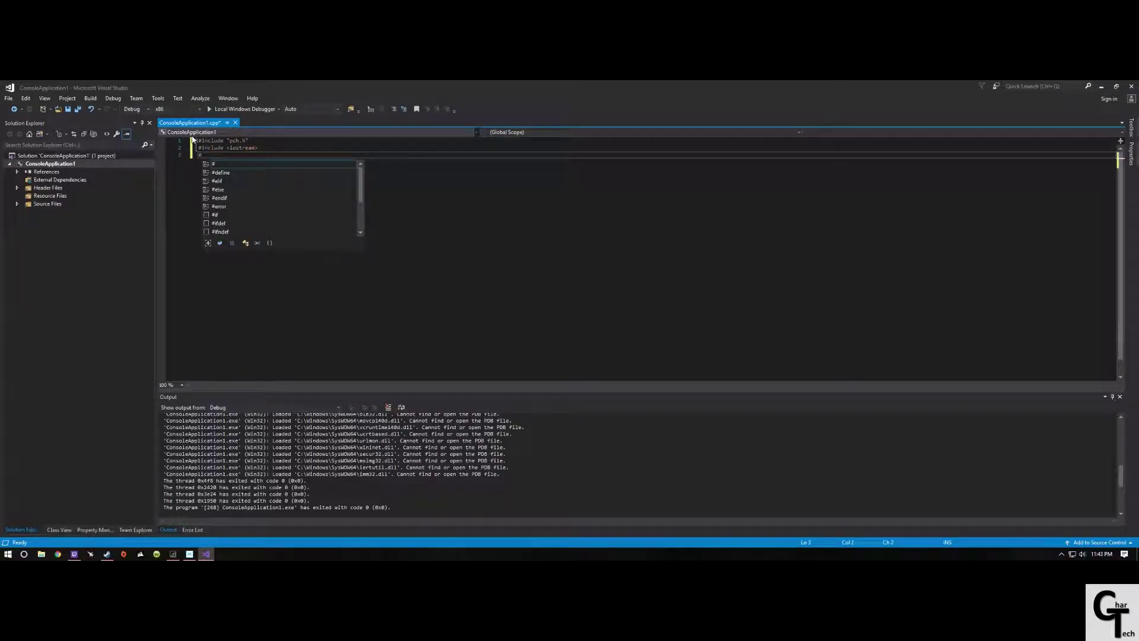
pyautogui.press('BackSpace')
pyautogui.write('#include ')
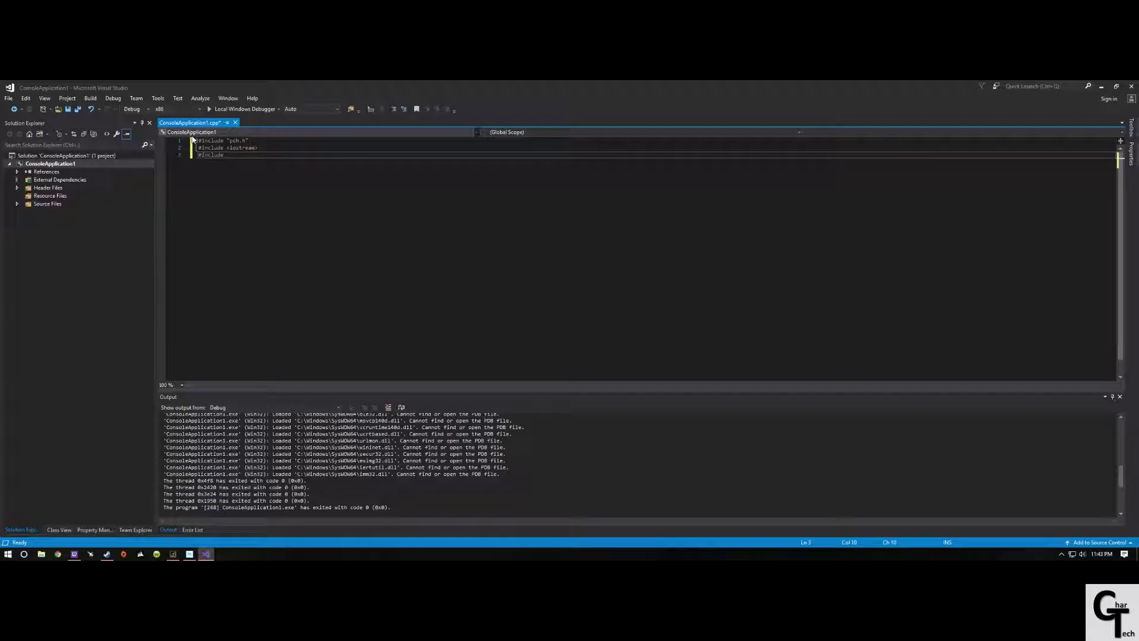
pyautogui.write('<fst')
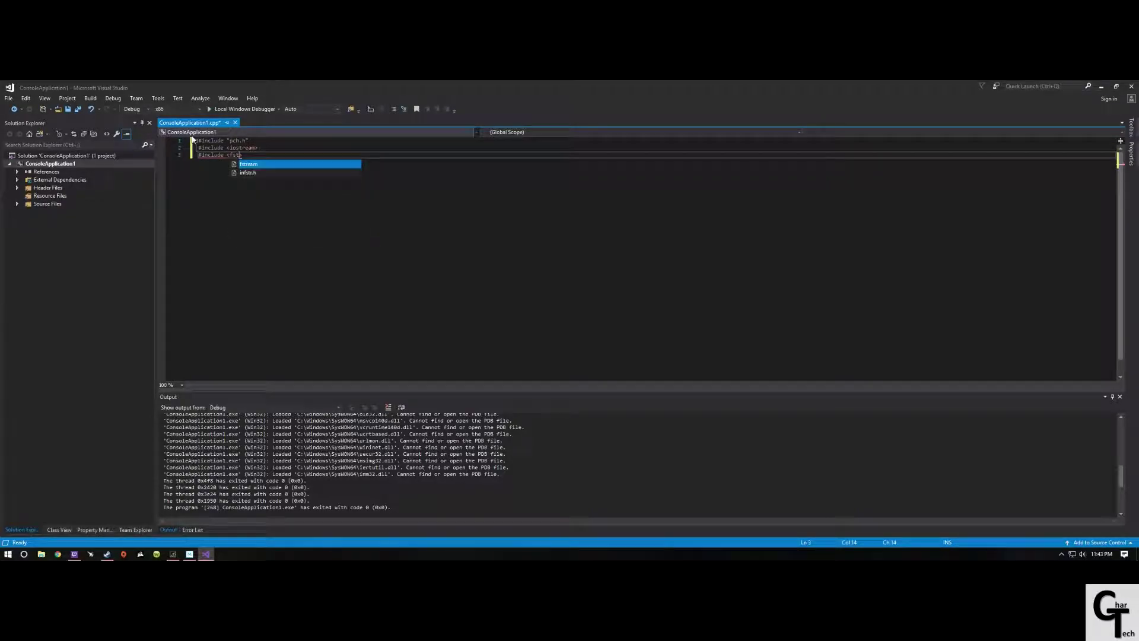
pyautogui.write('ream>')
pyautogui.press('Return')
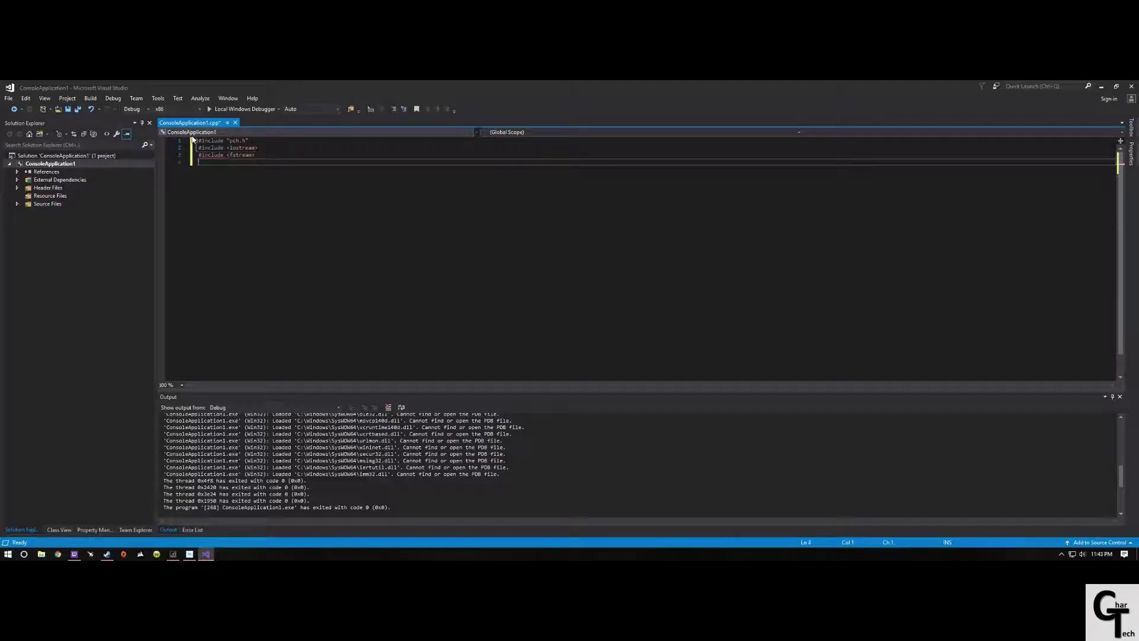
pyautogui.write('#include ')
pyautogui.write('<')
pyautogui.write('dire')
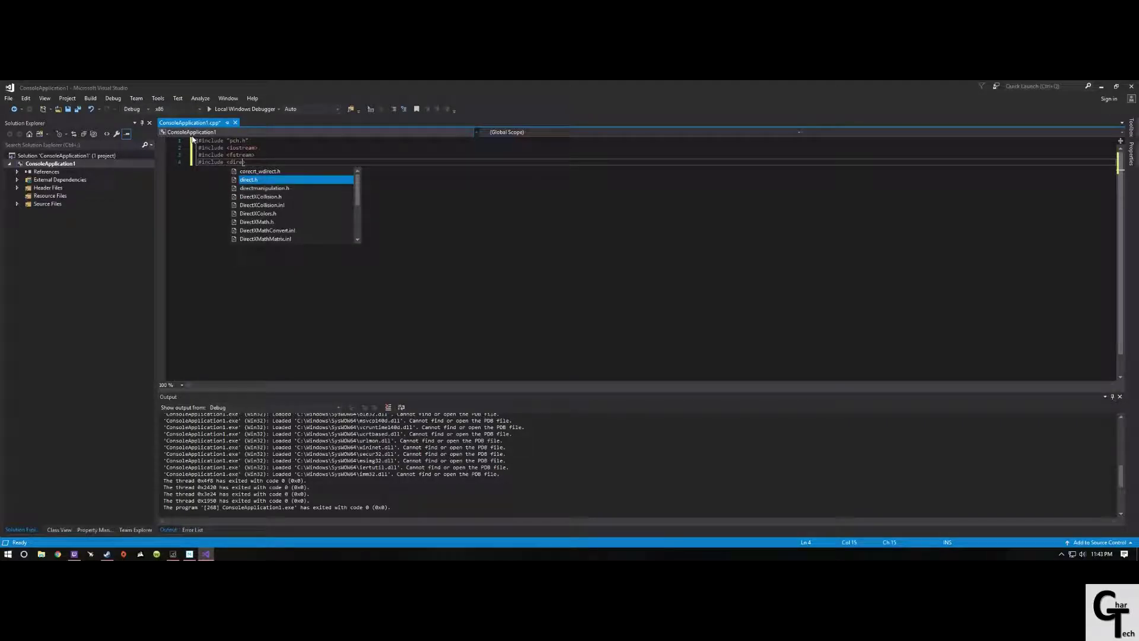
pyautogui.write('ct.h>')
# Add the <direct.h> include and a 'using namespace std;' line.
pyautogui.press('Return')
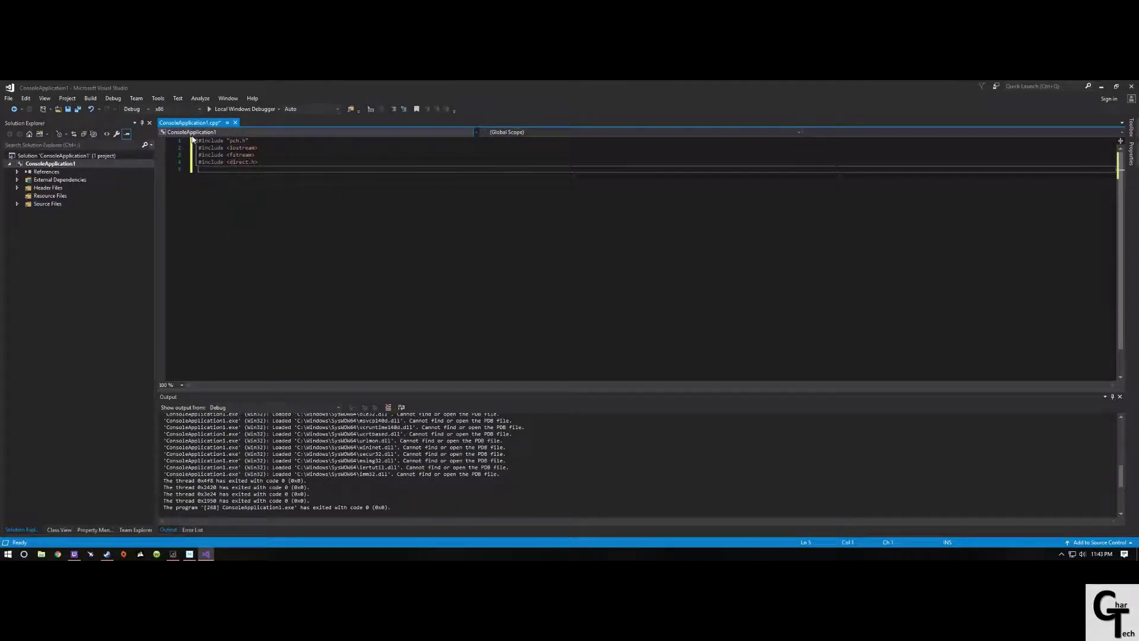
pyautogui.write('using namespa')
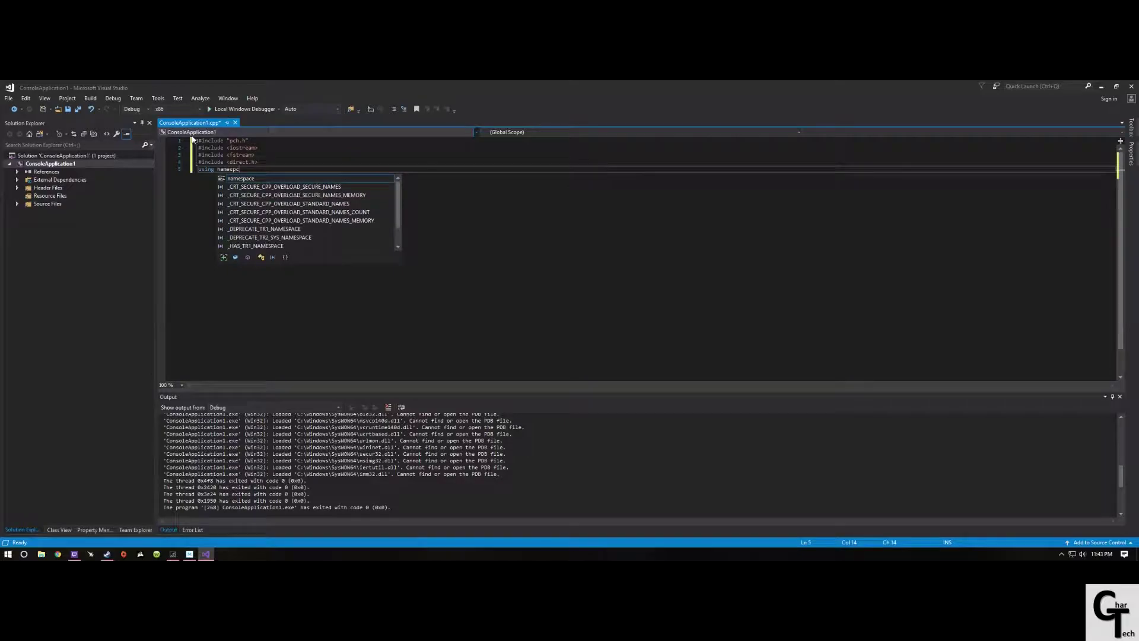
pyautogui.write('cas')
pyautogui.press('BackSpace')
pyautogui.press('BackSpace')
pyautogui.press('BackSpace')
pyautogui.write('ace')
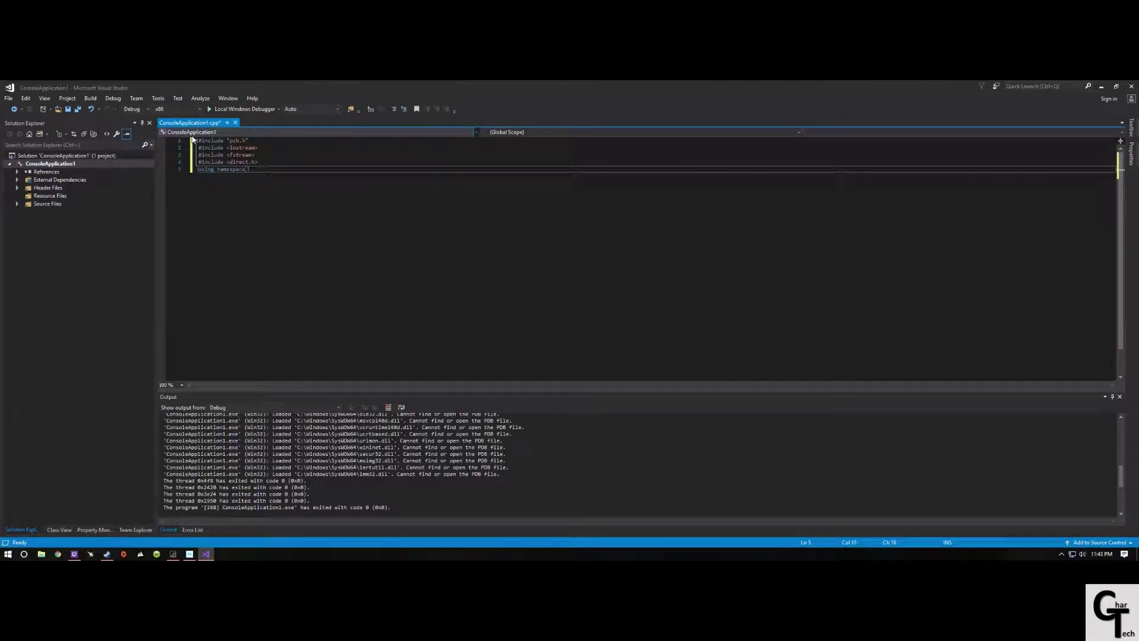
pyautogui.write(' std;')
pyautogui.press('Return')
pyautogui.press('Return')
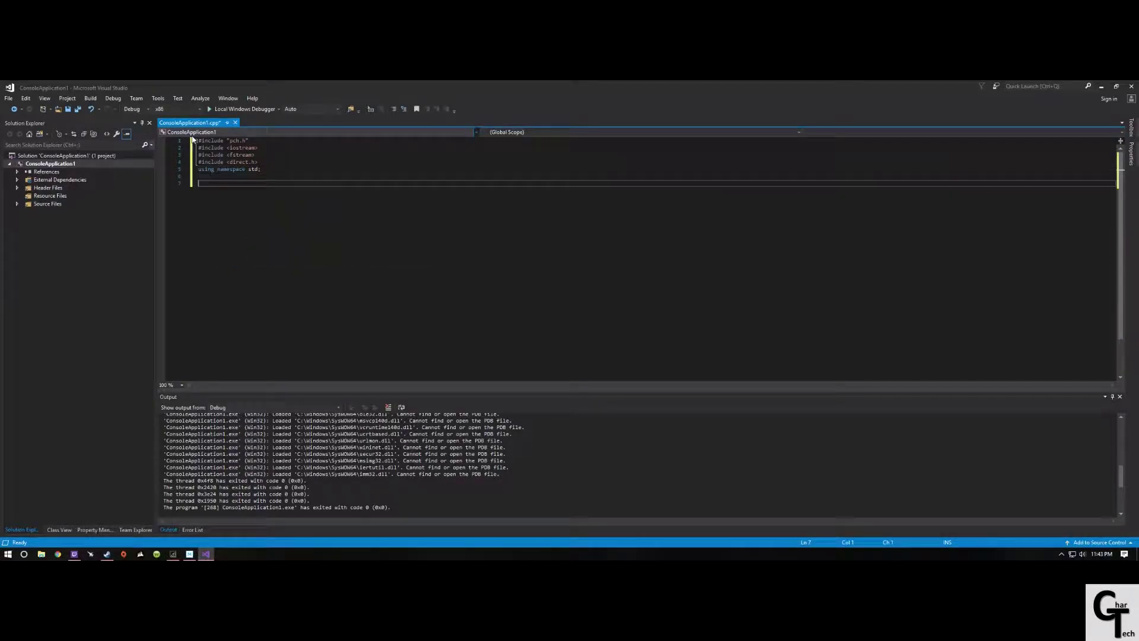
pyautogui.write('int ma')
pyautogui.write('in()')
# In main, write _mkdir("c:/TestFile"); and const char *path = "c:/TestFile/Youtube.txt";.
pyautogui.press('Return')
pyautogui.write('{')
pyautogui.press('Return')
pyautogui.press('Return')
pyautogui.write('c')
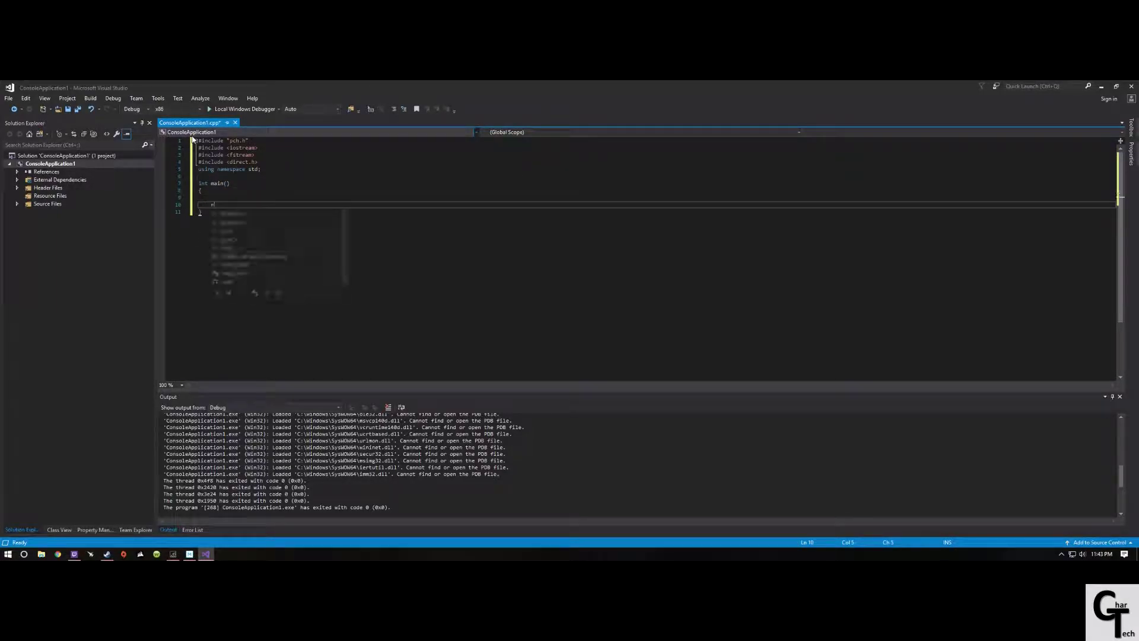
pyautogui.write('eturn')
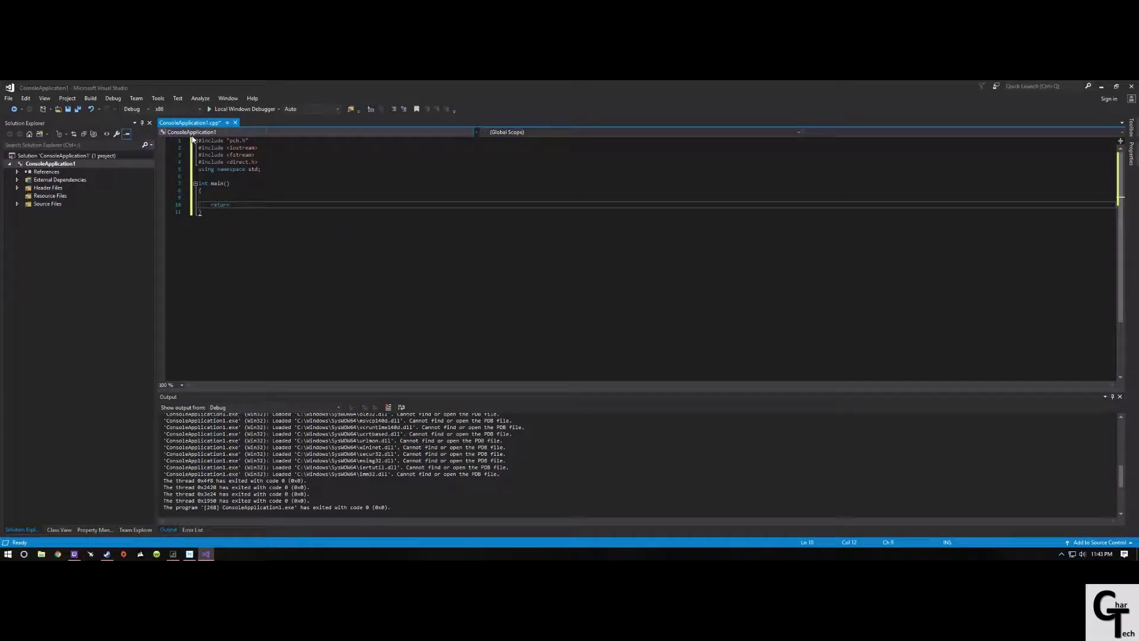
pyautogui.write(' ;')
pyautogui.press('Up')
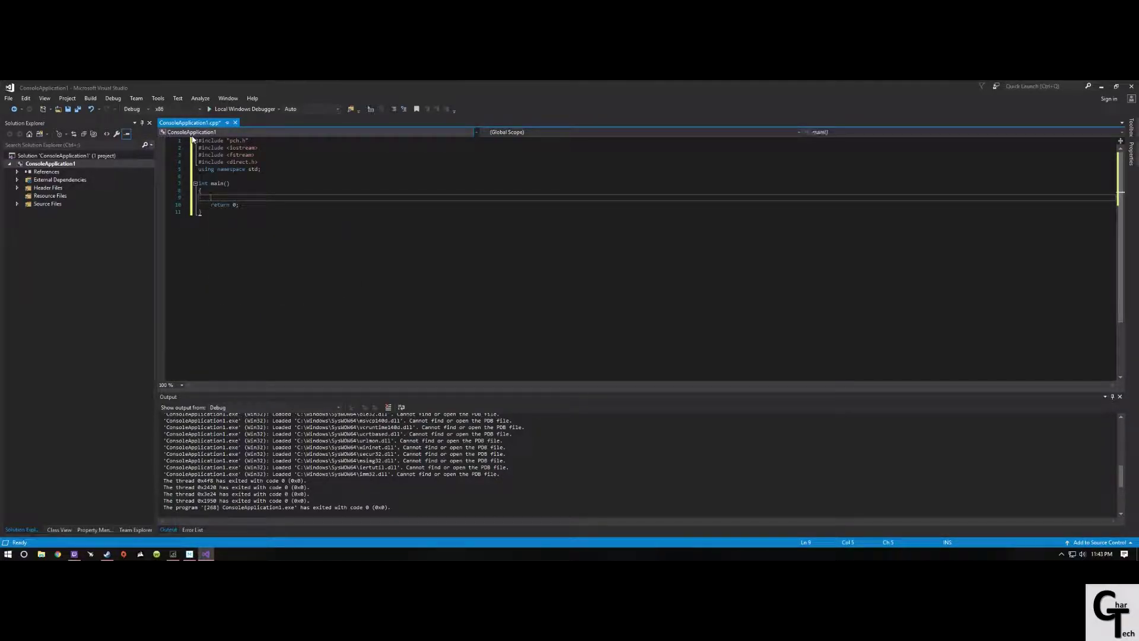
pyautogui.write('_mk')
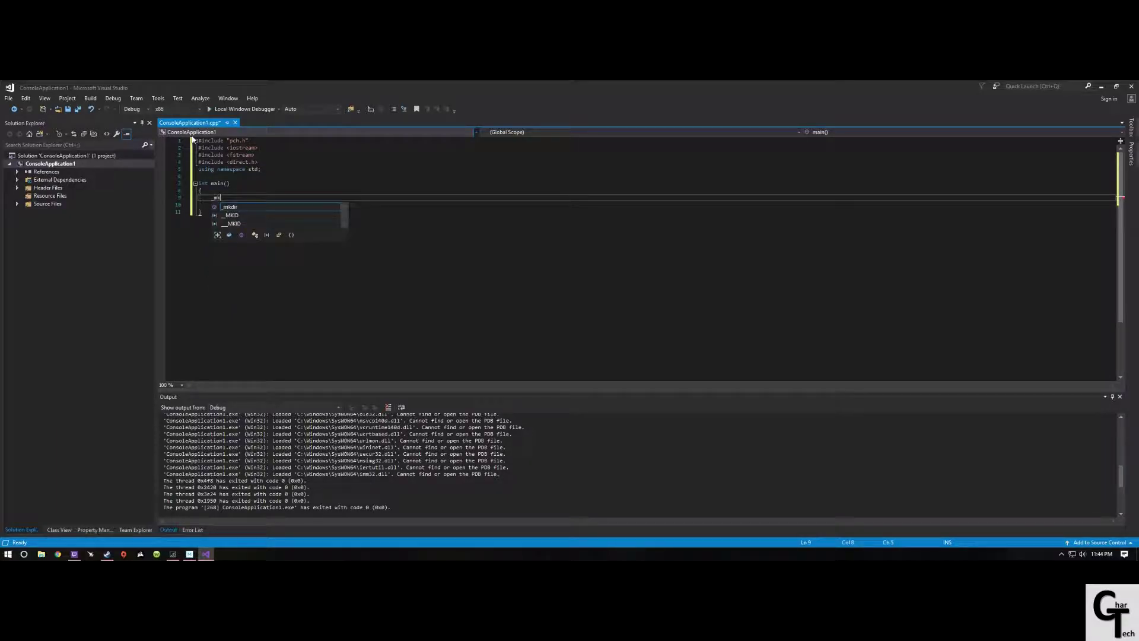
pyautogui.press('Tab')
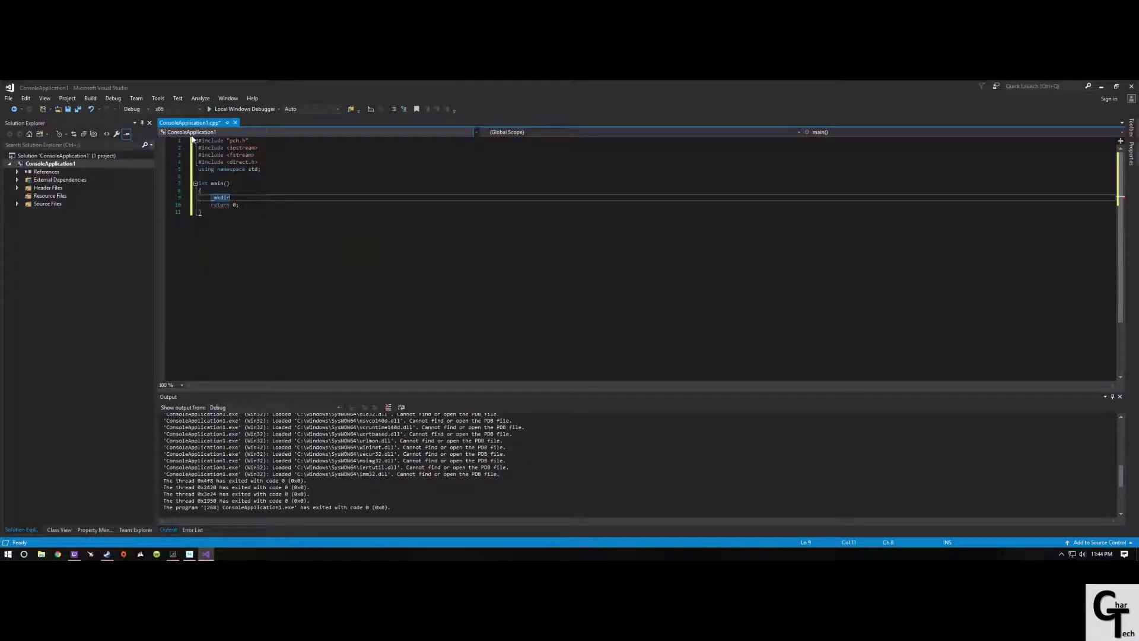
pyautogui.write('(')
pyautogui.write('C;')
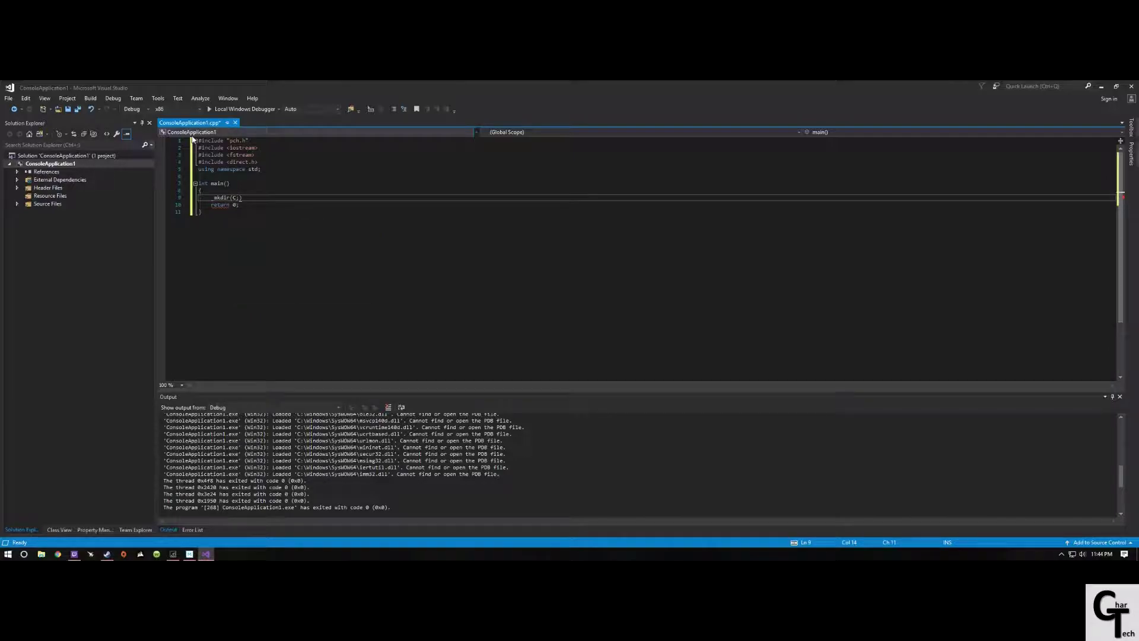
pyautogui.press('BackSpace')
pyautogui.write('c')
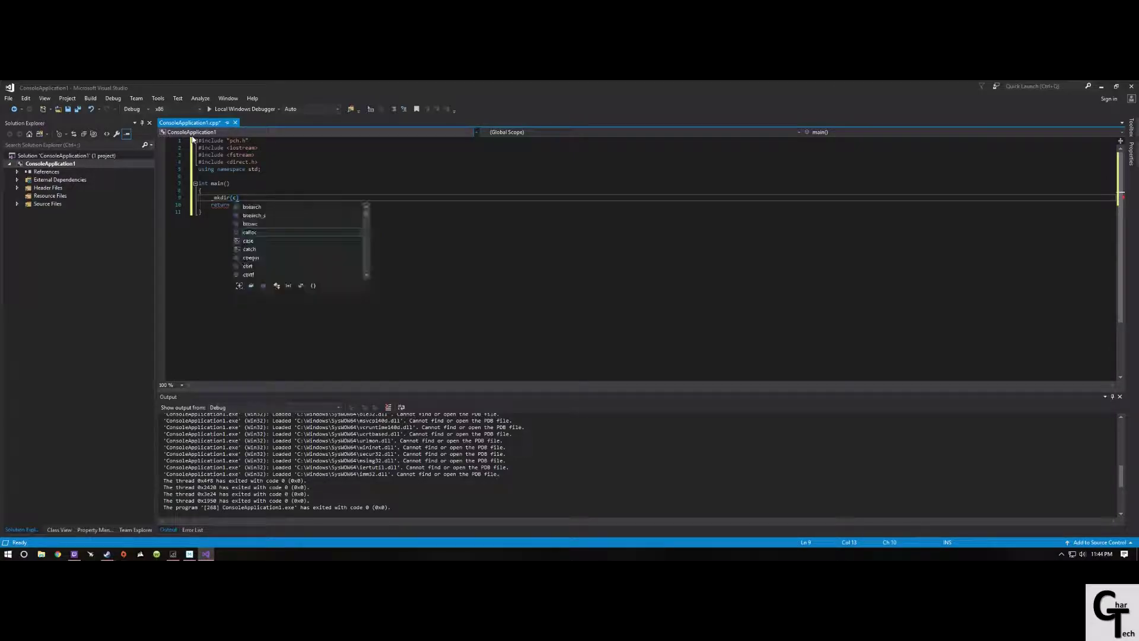
pyautogui.press('BackSpace')
pyautogui.write('"C')
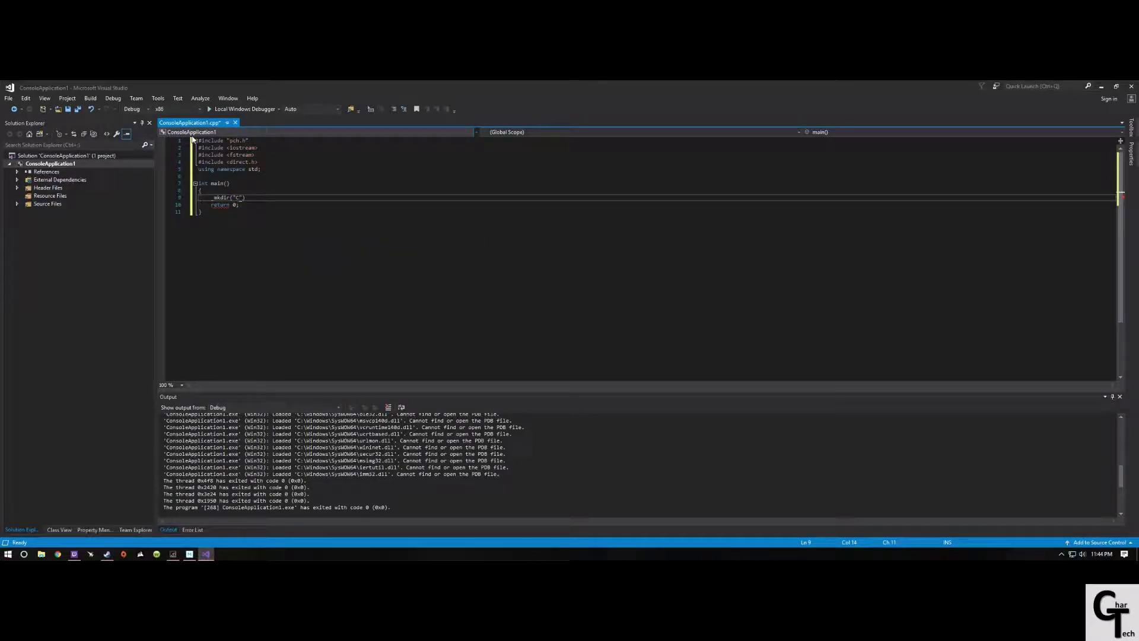
pyautogui.write(':/')
pyautogui.write('Test')
pyautogui.write('Fil')
pyautogui.write('es')
pyautogui.write(';')
pyautogui.press('Return')
pyautogui.write('cout')
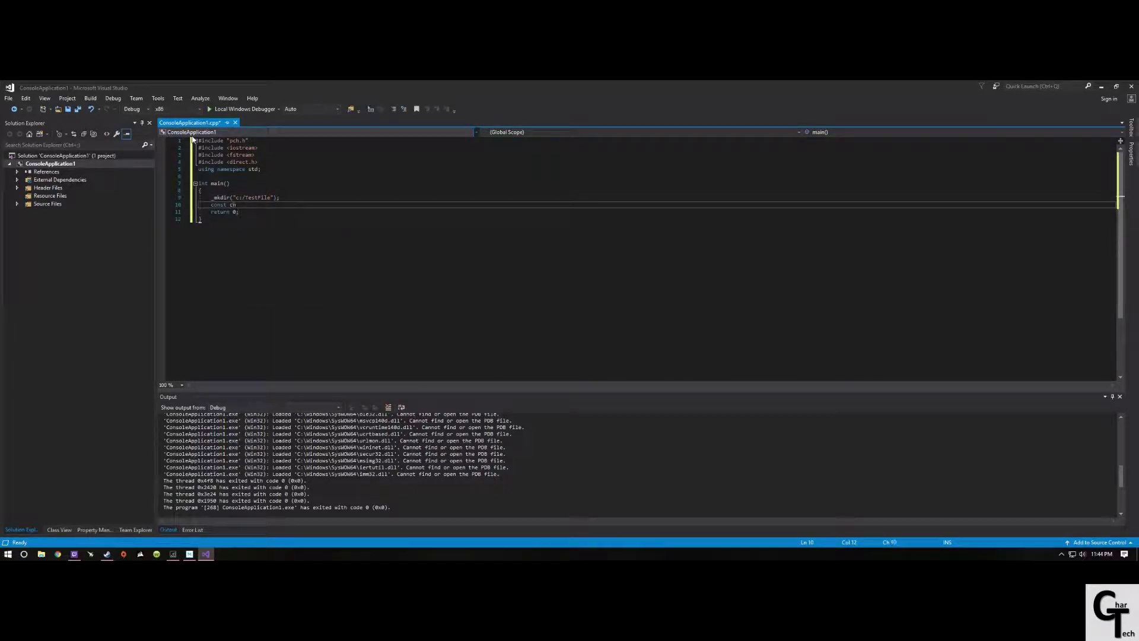
pyautogui.write('ar')
pyautogui.write('* ')
pyautogui.write(' "')
pyautogui.write('c')
pyautogui.write(':')
pyautogui.write('TestF')
pyautogui.write('il')
pyautogui.write('na')
pyautogui.write('tube')
pyautogui.write('.t')
pyautogui.write('xt')
pyautogui.write(';')
pyautogui.press('Return')
pyautogui.write('o')
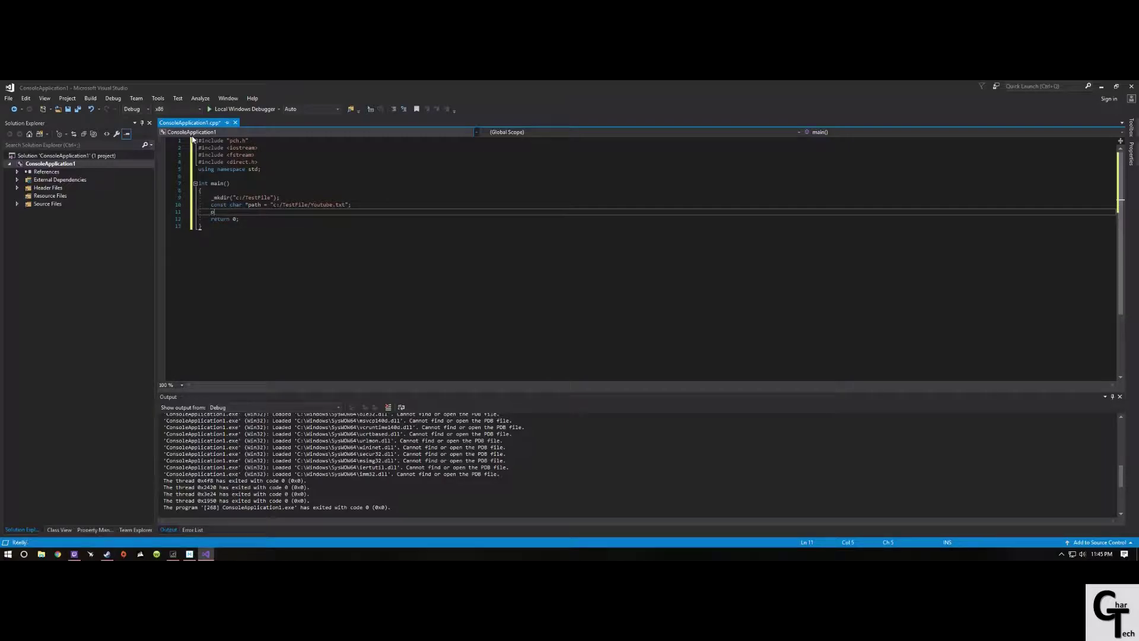
pyautogui.write('fstr')
# Write ofstream file(path); file << "Hello, Youtube!"; and file.close(); in main.
pyautogui.press('Tab')
pyautogui.write('file')
pyautogui.write('(path);')
pyautogui.press('Return')
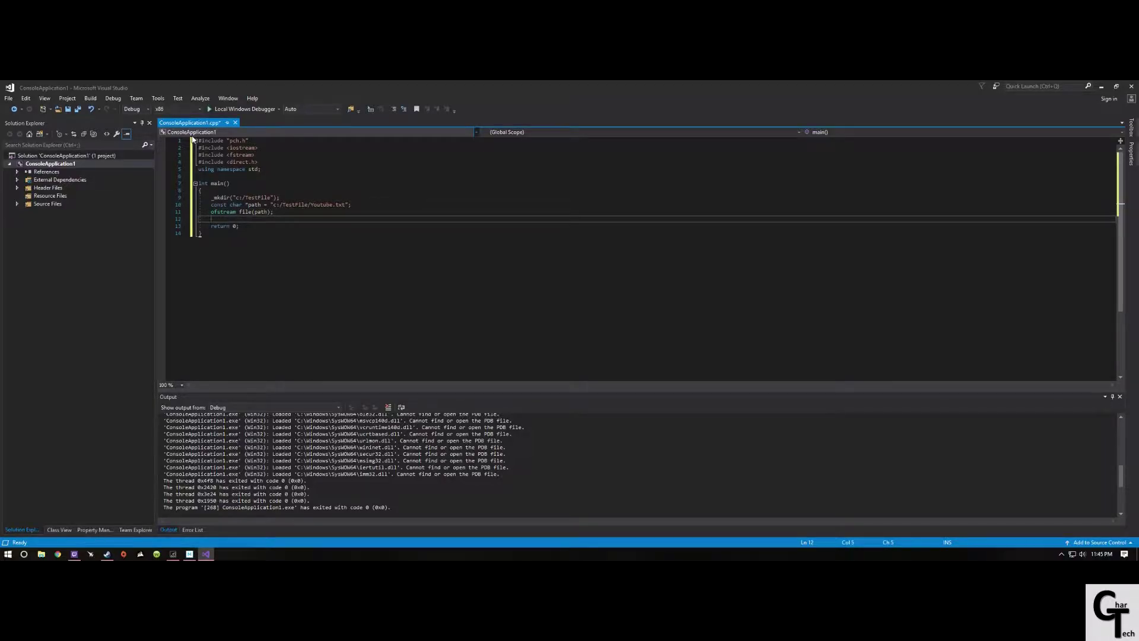
pyautogui.write('file << "')
pyautogui.write('Hell')
pyautogui.write('o, Yout')
pyautogui.write('ube!";')
pyautogui.press('Return')
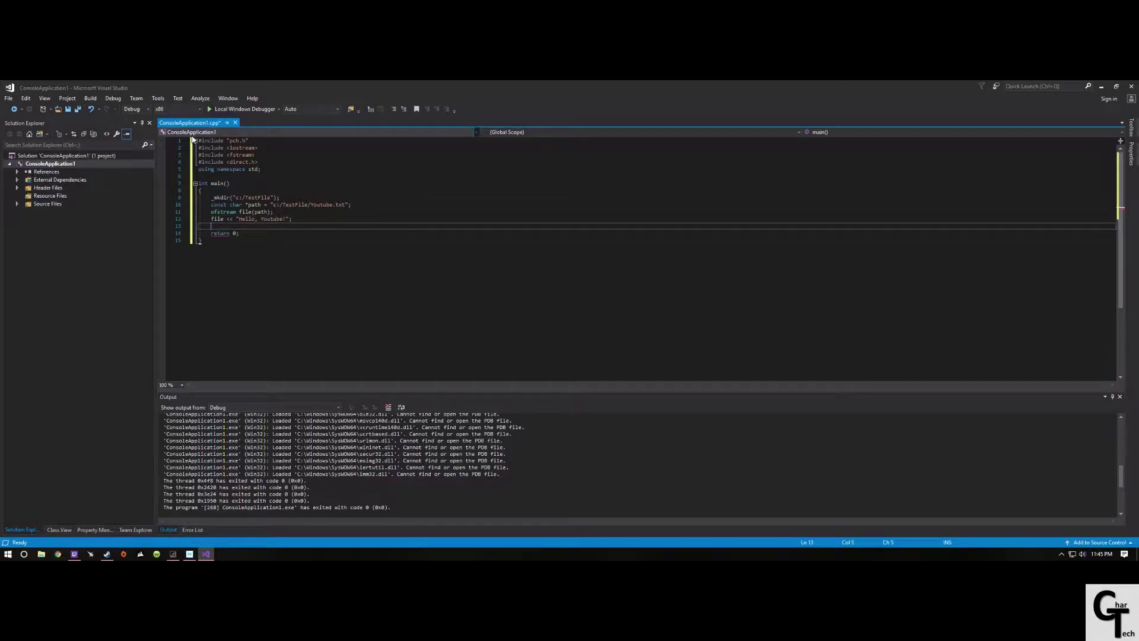
pyautogui.write('file.close')
pyautogui.press('Escape')
pyautogui.write('()')
pyautogui.write(';')
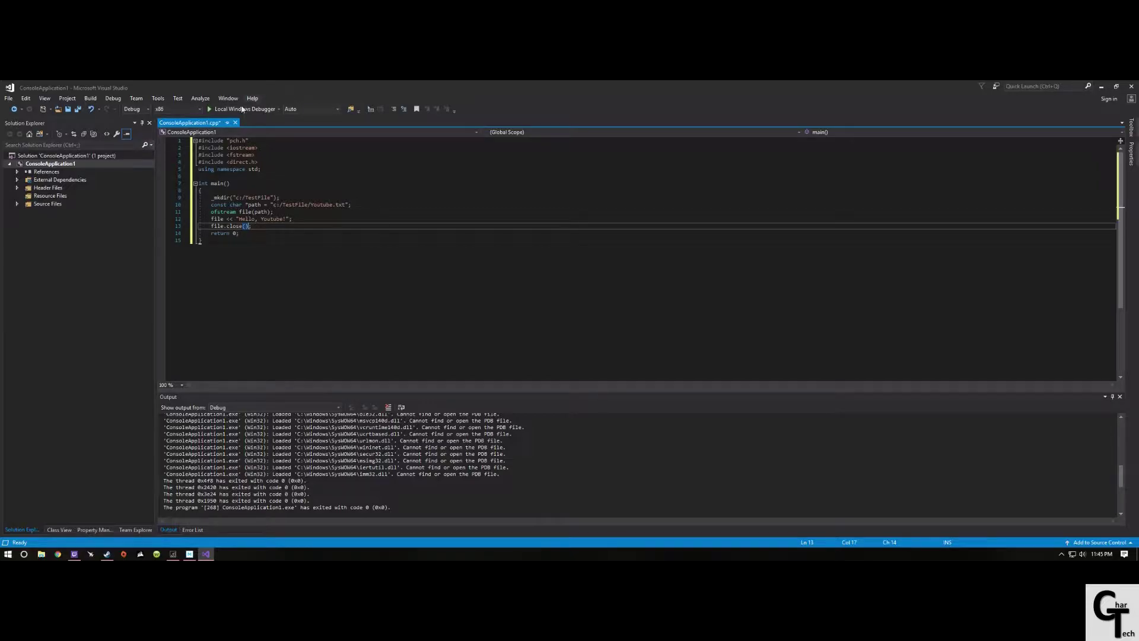
# Build and run the program with Local Windows Debugger, then open File Explorer.
pyautogui.click(239, 109)
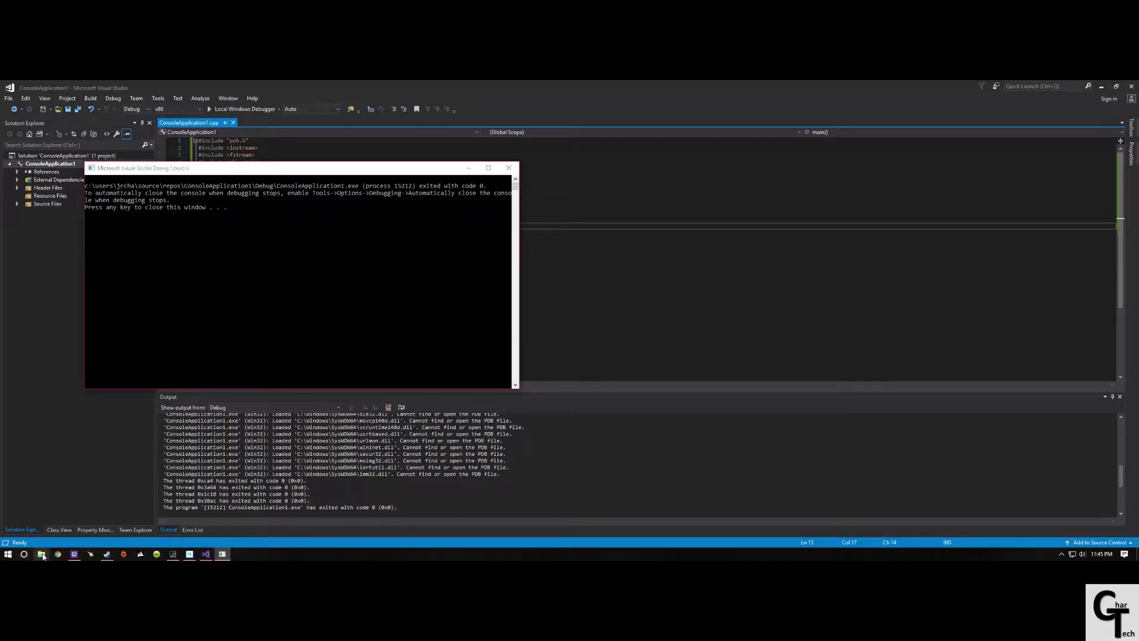
pyautogui.click(39, 553)
# Browse This PC > Local Disk (C:) > TestFile and open Youtube.txt.
pyautogui.click(264, 332)
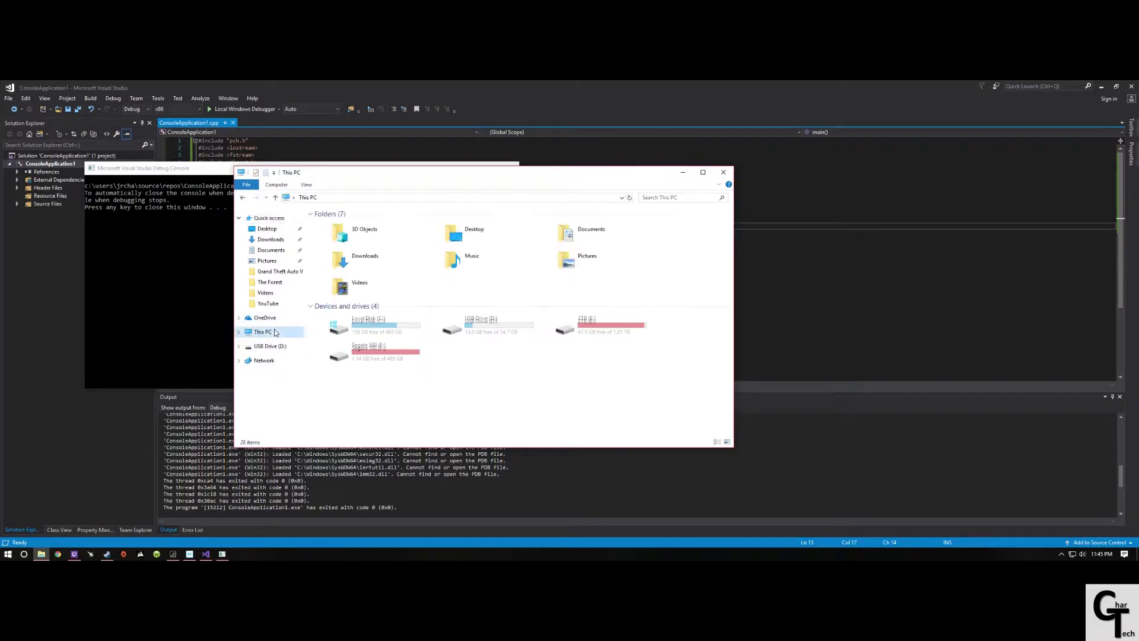
pyautogui.click(399, 318)
pyautogui.doubleClick(396, 318)
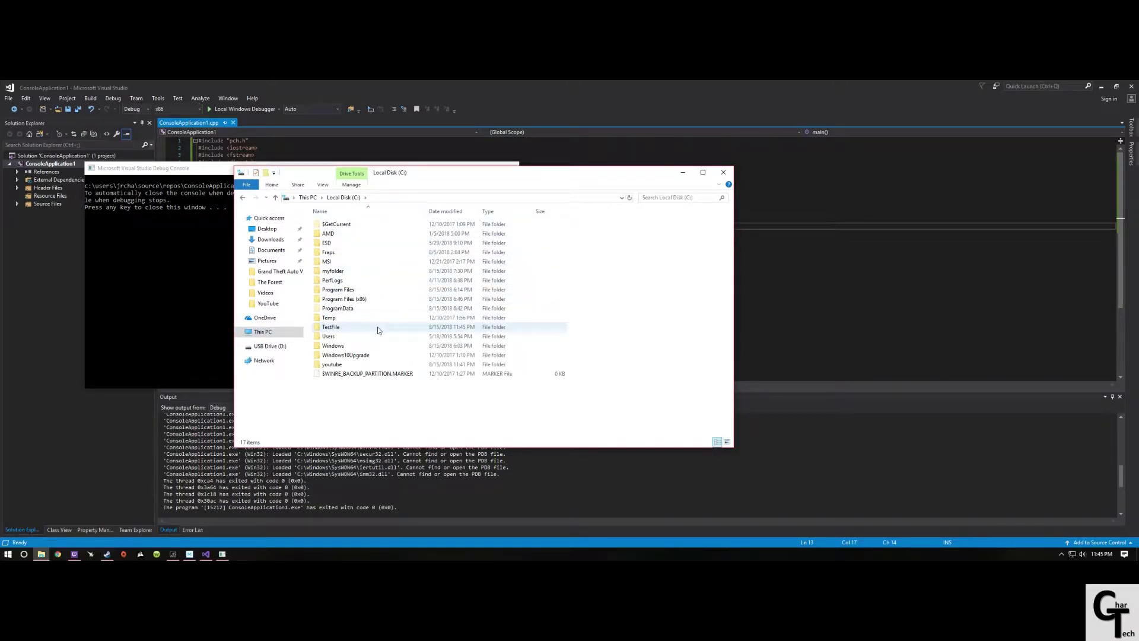
pyautogui.moveTo(331, 327)
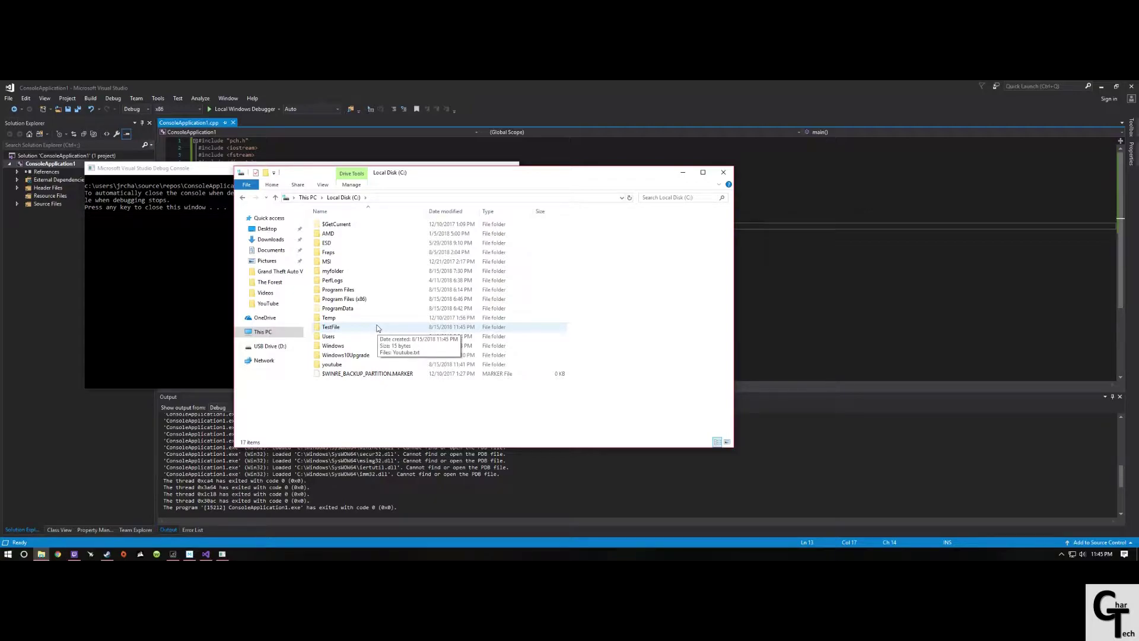
pyautogui.doubleClick(378, 328)
pyautogui.doubleClick(366, 224)
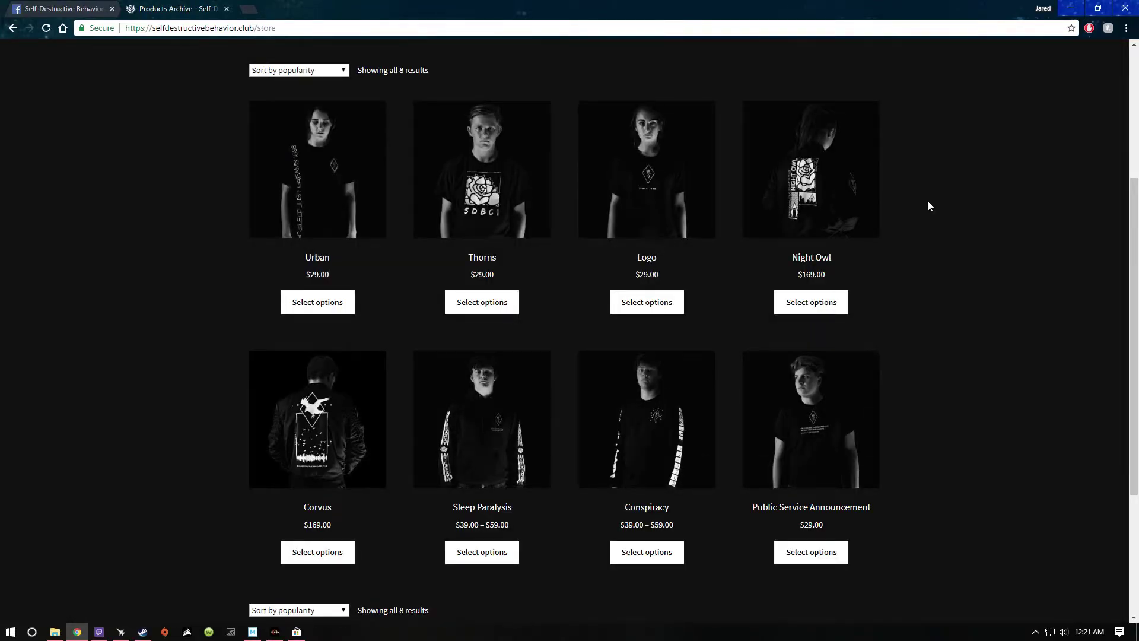
pyautogui.scroll(-1, 929, 205)
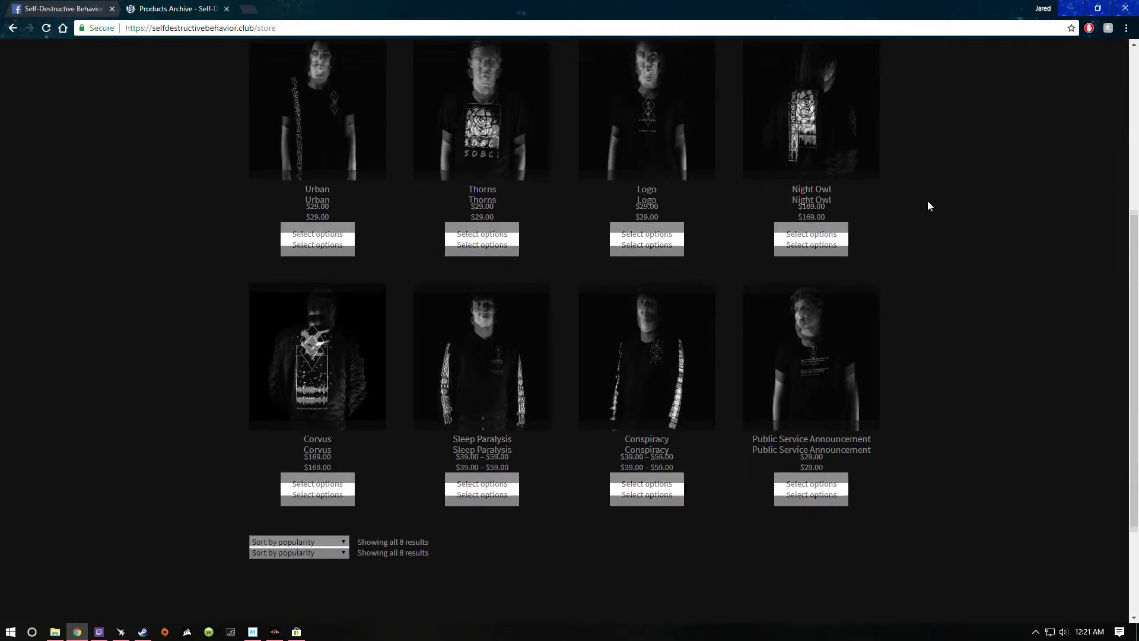
pyautogui.scroll(4, 927, 205)
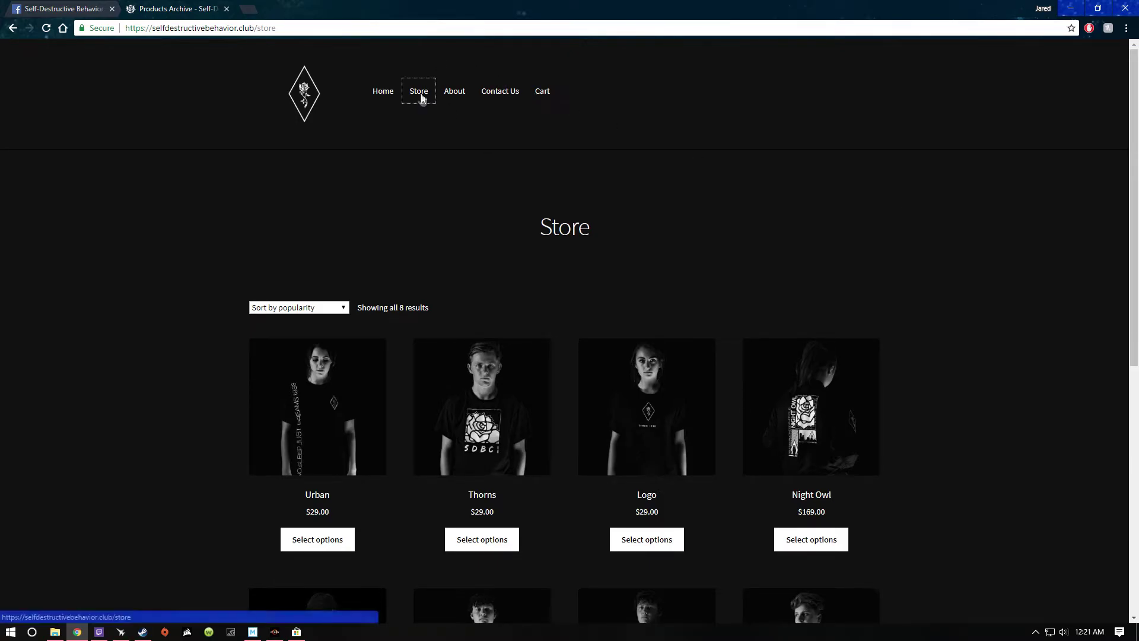